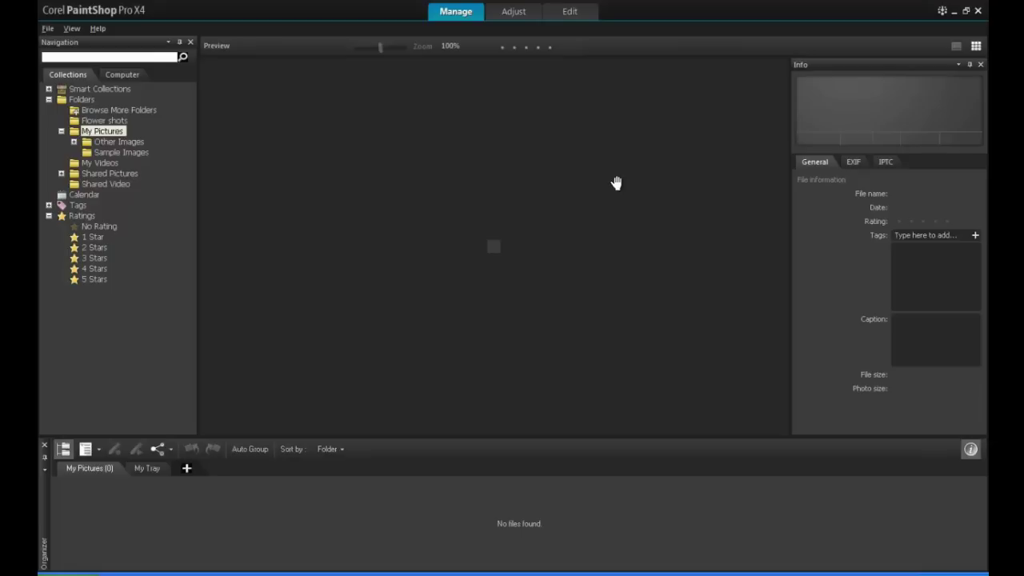
Step: Switch to the Edit workspace and turn off Tabbed Documents so images open as floating windows
{"action": "left_click", "coordinate": [569, 13]}
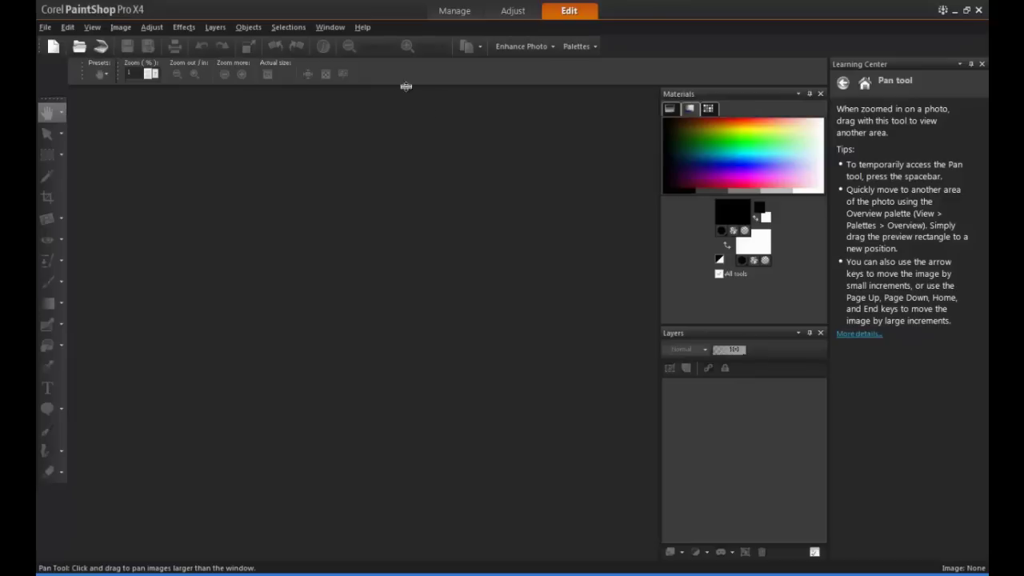
{"action": "left_click", "coordinate": [332, 27]}
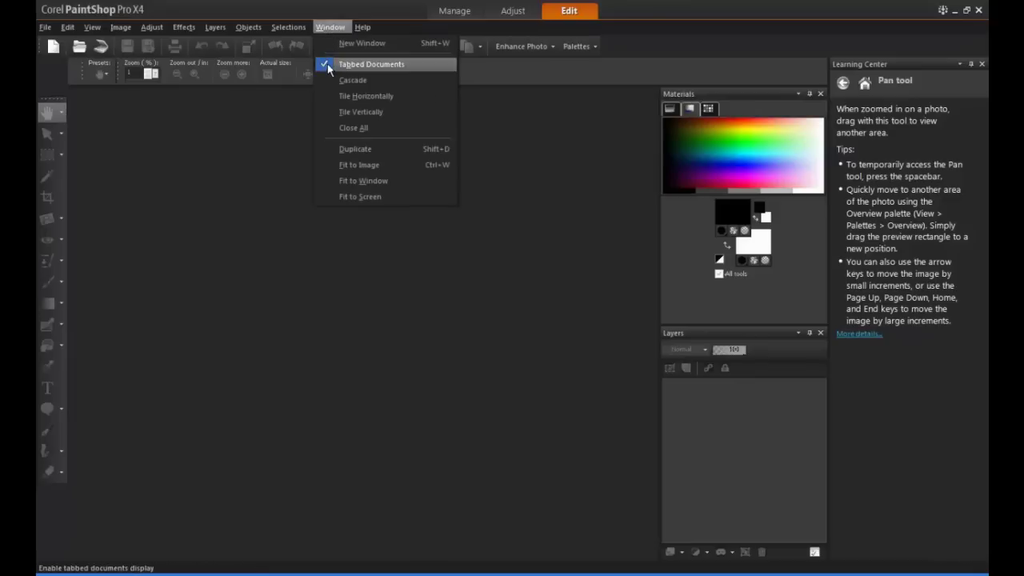
{"action": "left_click", "coordinate": [328, 67]}
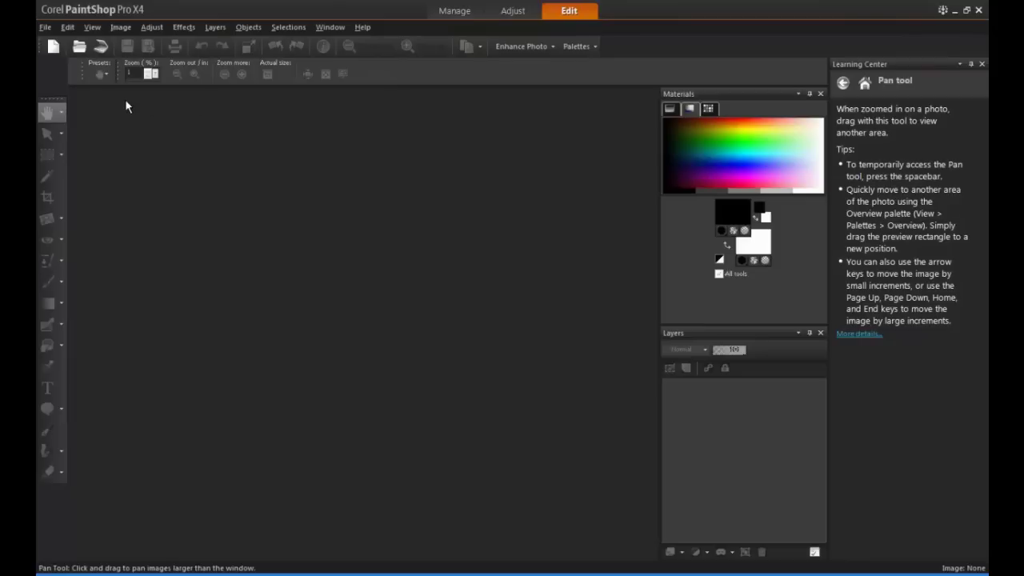
Step: Open photos PH00219 and PH00729 together from the File Open dialog
{"action": "left_click", "coordinate": [50, 28]}
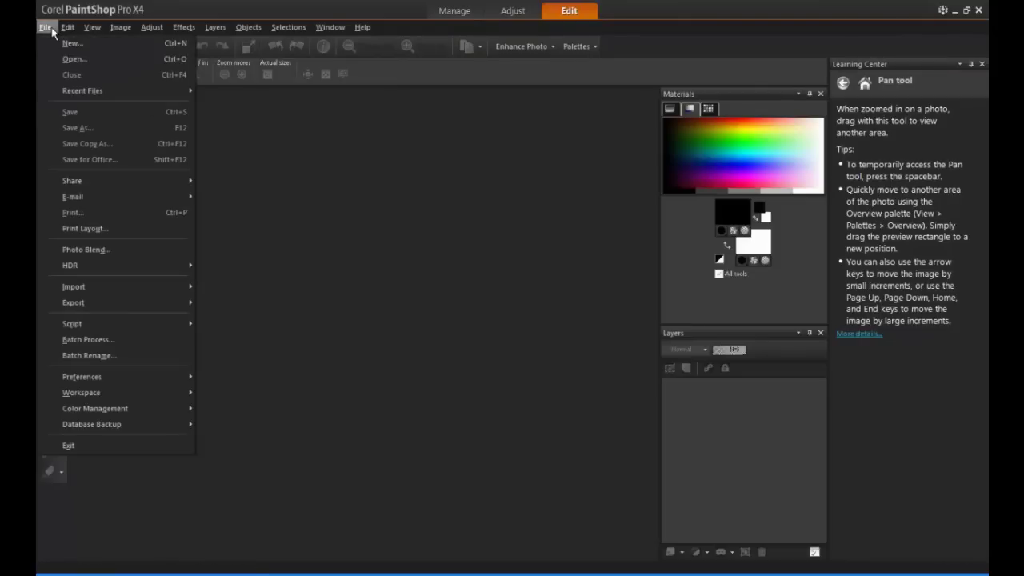
{"action": "left_click", "coordinate": [94, 66]}
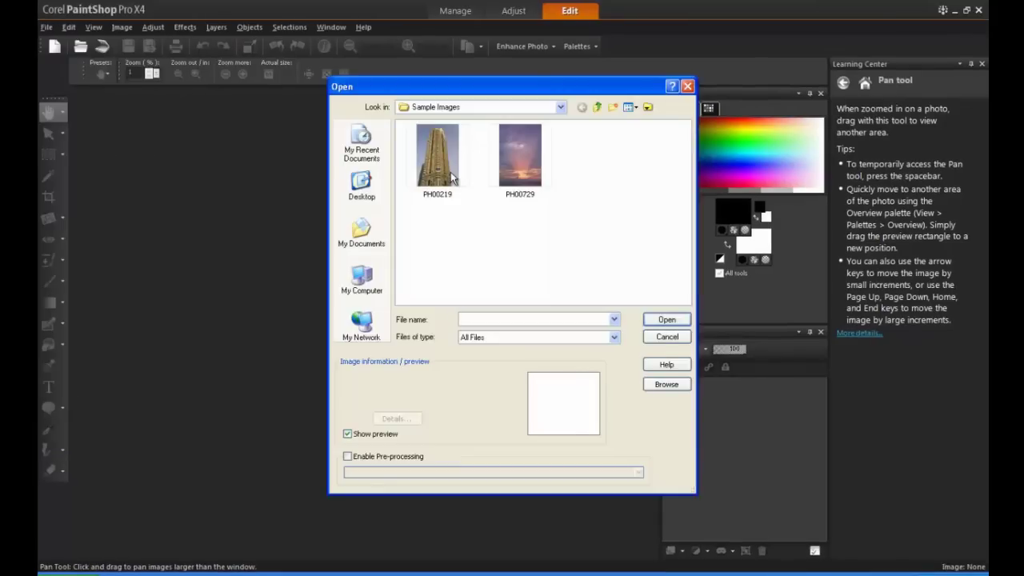
{"action": "left_click", "coordinate": [451, 172]}
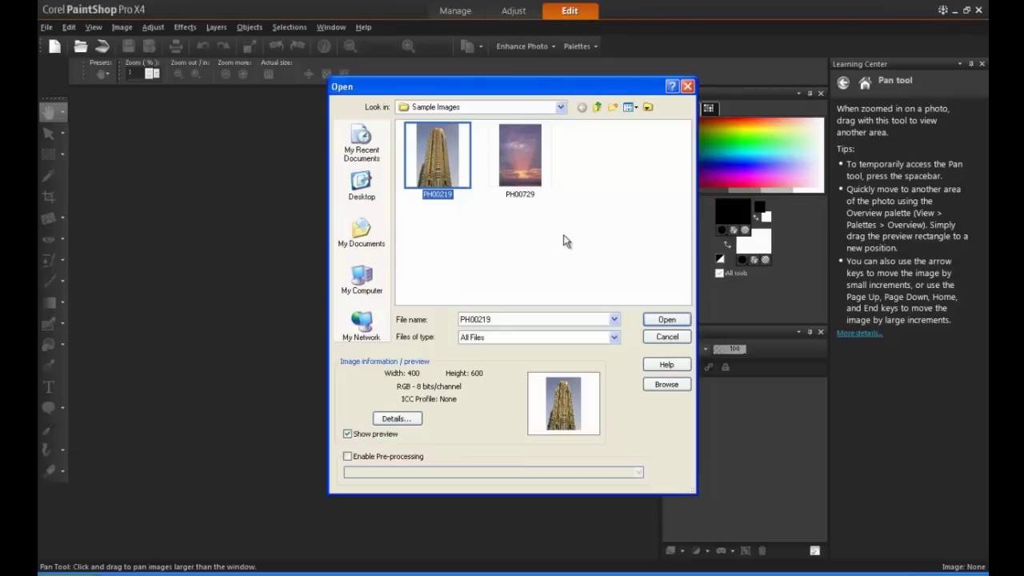
{"action": "left_click", "coordinate": [537, 162], "text": "ctrl"}
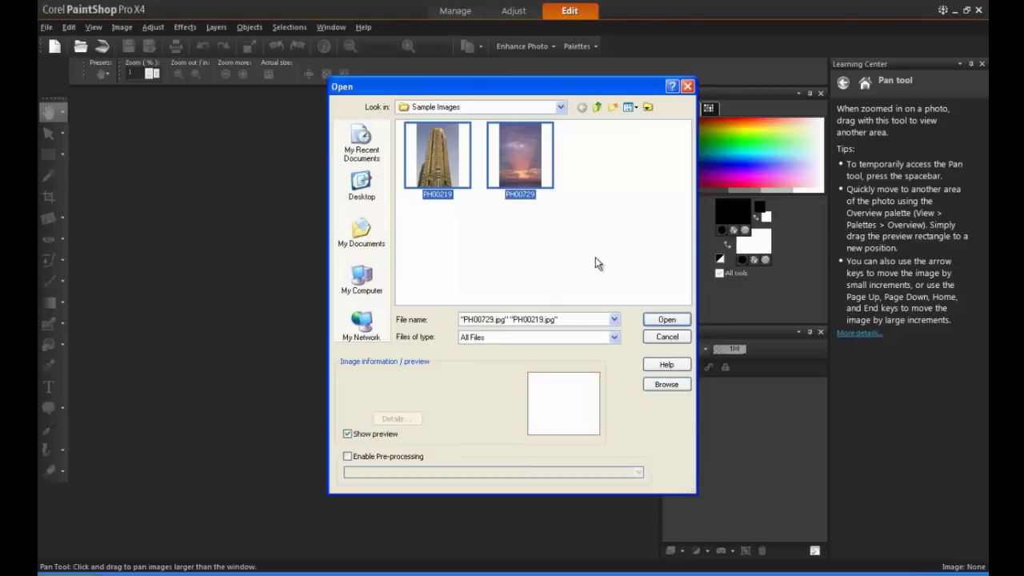
{"action": "left_click", "coordinate": [669, 321]}
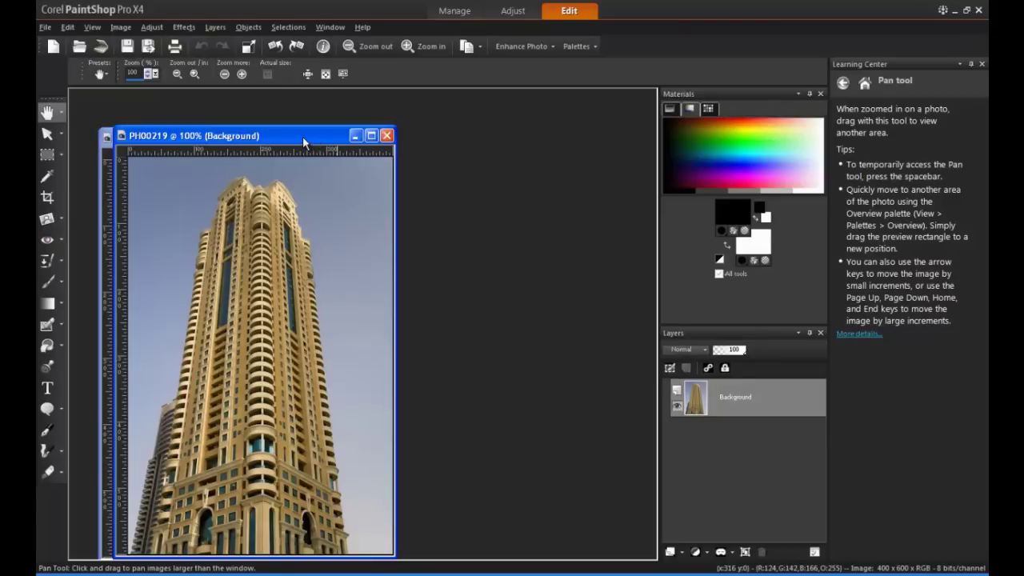
Step: Select all of building photo PH00219 and copy it to the clipboard
{"action": "left_click", "coordinate": [292, 30]}
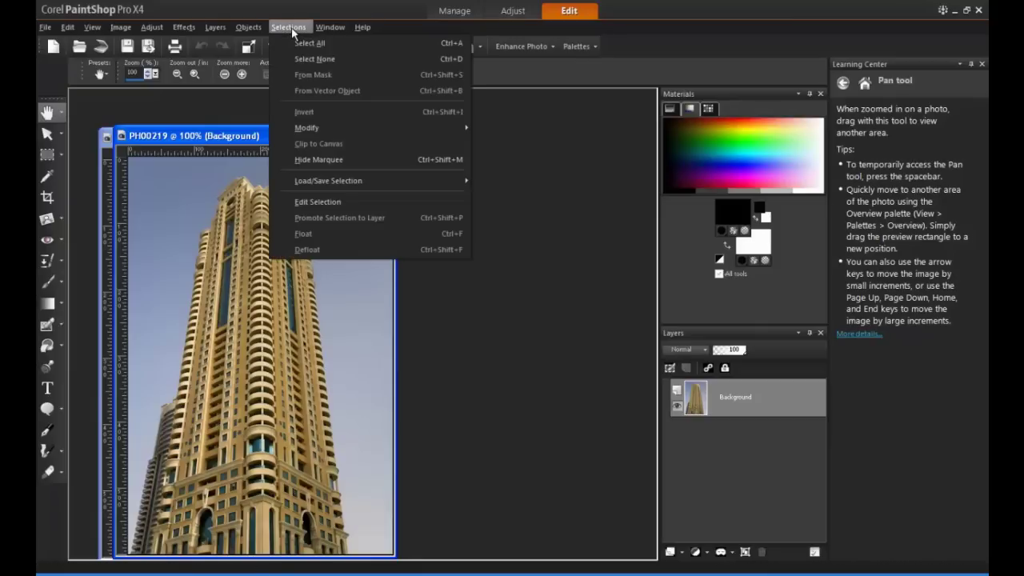
{"action": "left_click", "coordinate": [398, 43]}
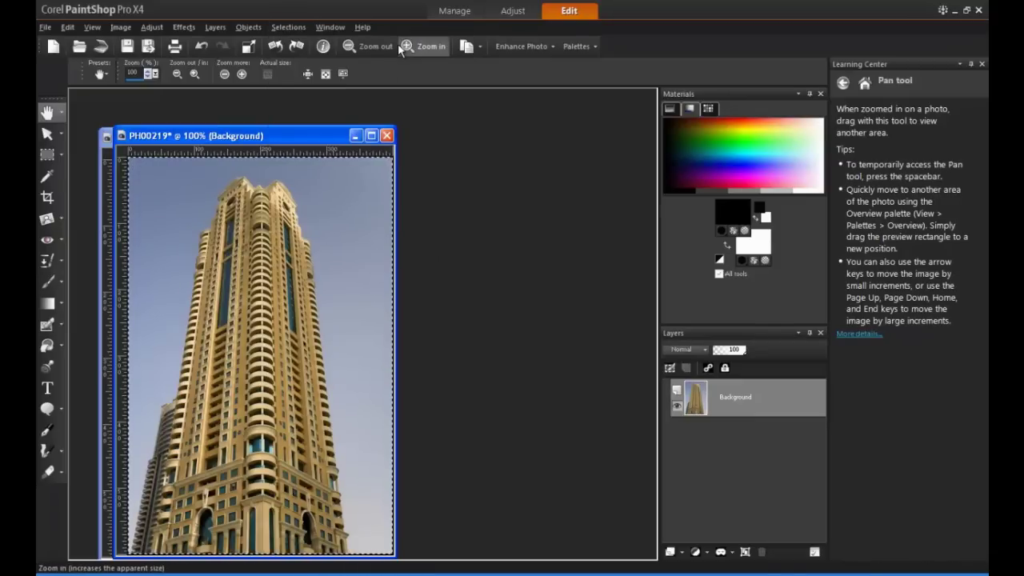
{"action": "left_click", "coordinate": [68, 27]}
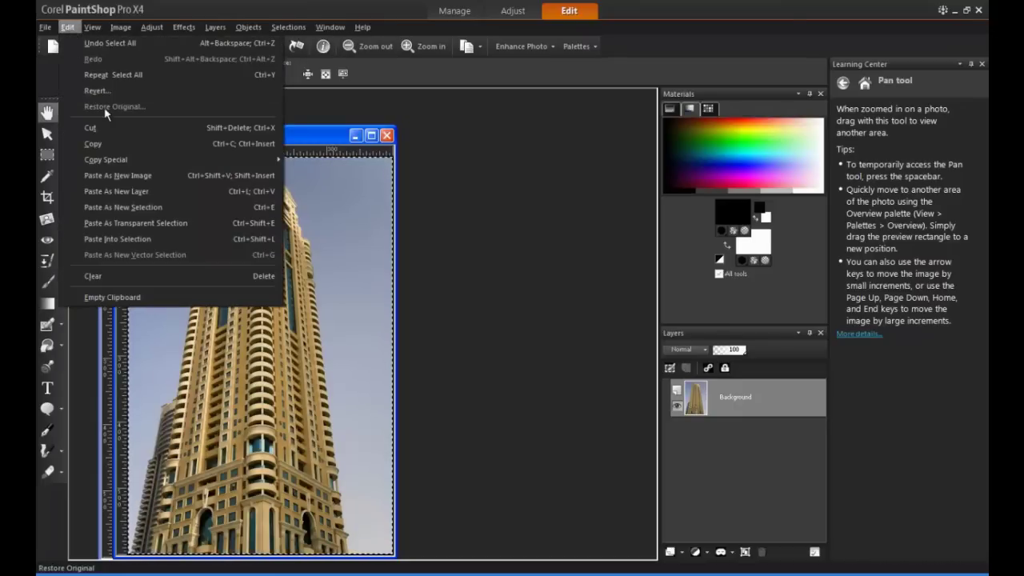
{"action": "left_click", "coordinate": [129, 144]}
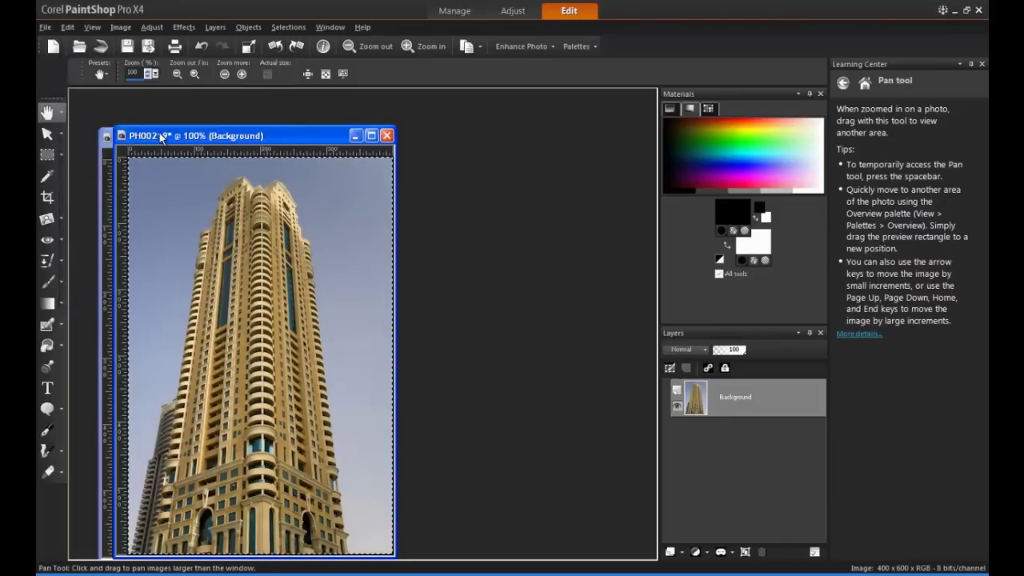
Step: Paste the building into sunset image PH00729 as a new layer, then close PH00219
{"action": "left_click_drag", "start_coordinate": [139, 141], "coordinate": [375, 138]}
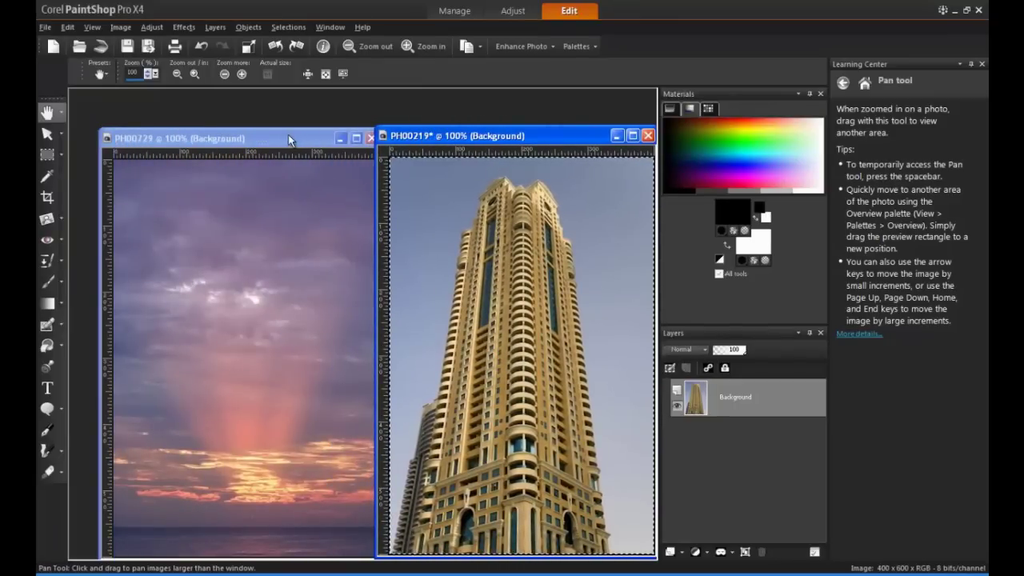
{"action": "left_click", "coordinate": [288, 138]}
{"action": "left_click_drag", "start_coordinate": [280, 140], "coordinate": [273, 114]}
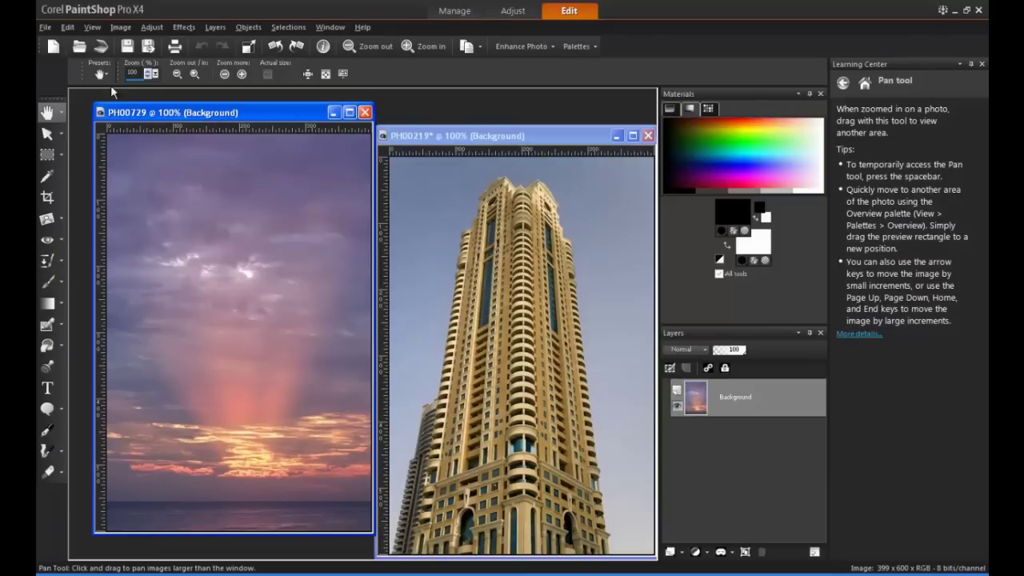
{"action": "left_click", "coordinate": [69, 28]}
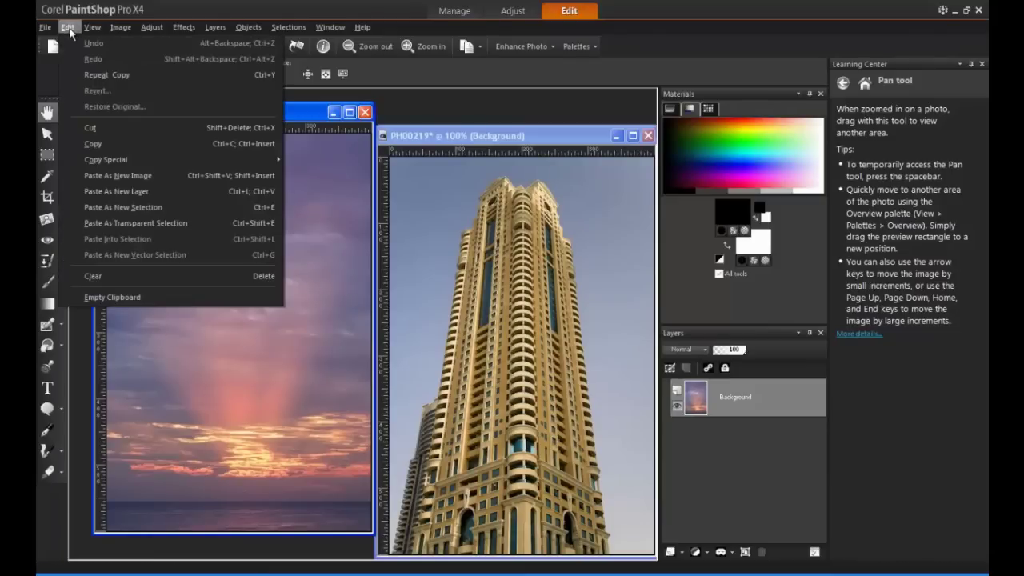
{"action": "left_click", "coordinate": [191, 194]}
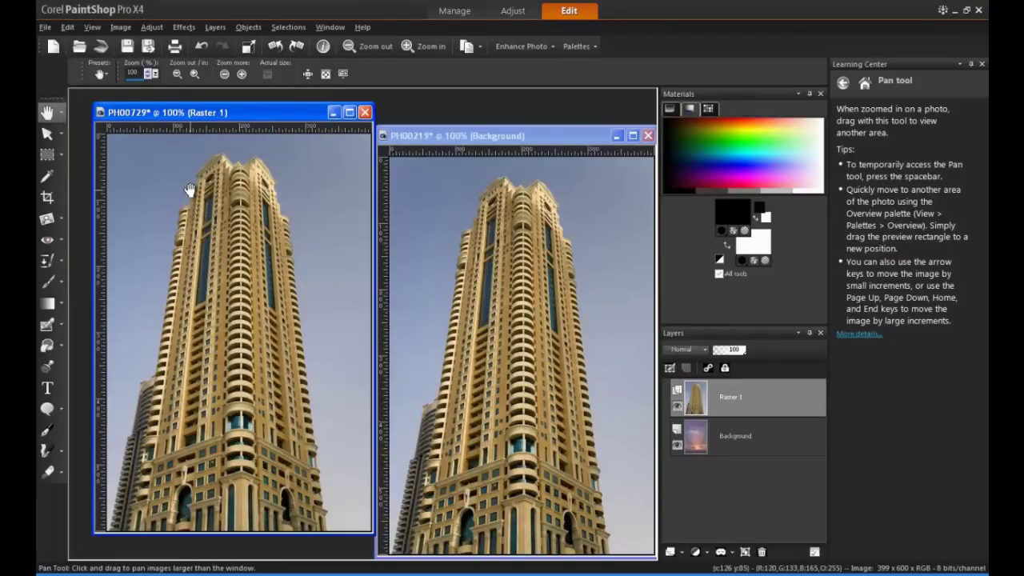
{"action": "left_click", "coordinate": [648, 136]}
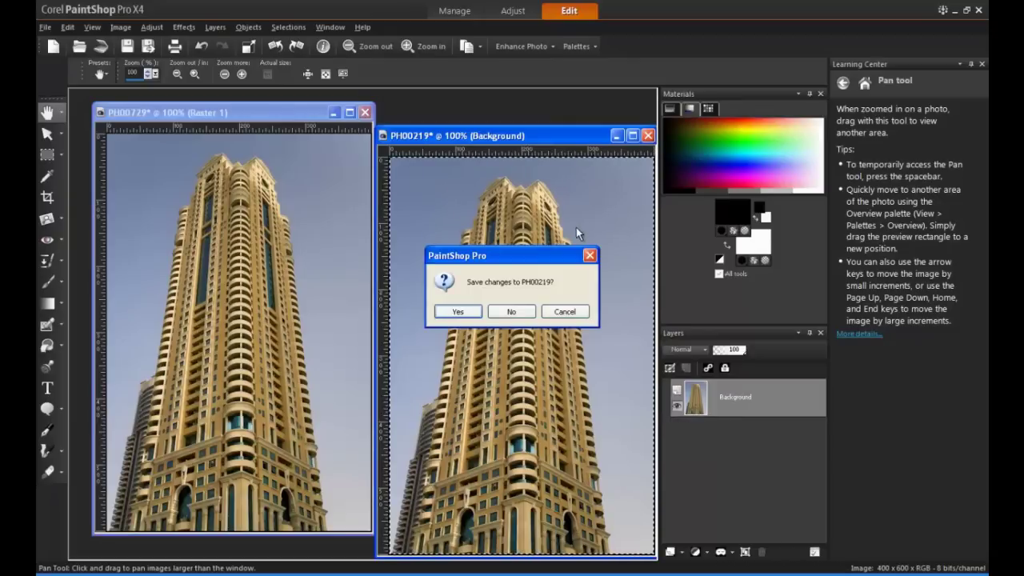
Step: Close PH00219 without saving, then check the Background and Raster 1 layers
{"action": "left_click", "coordinate": [516, 316]}
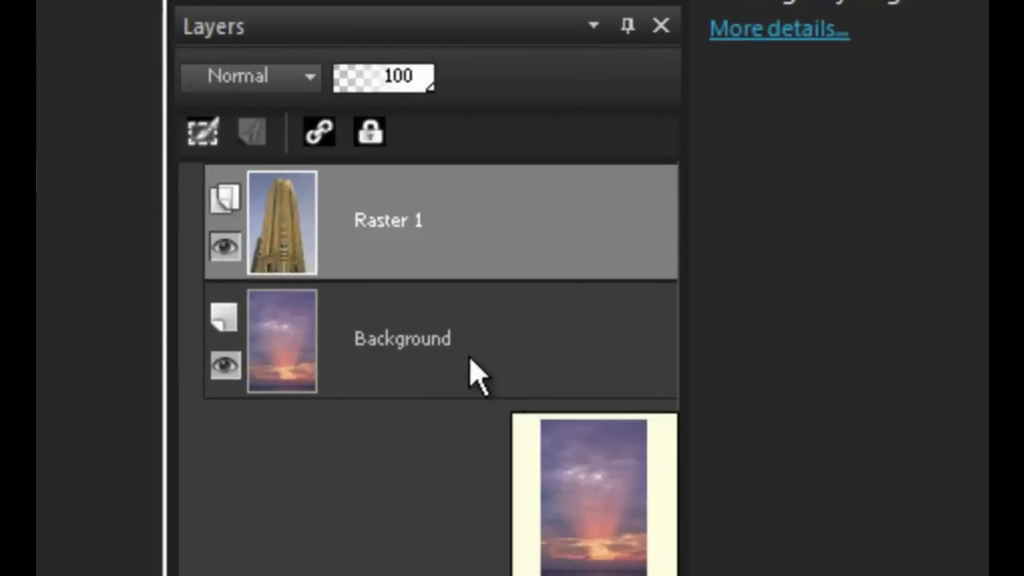
{"action": "left_click", "coordinate": [461, 364]}
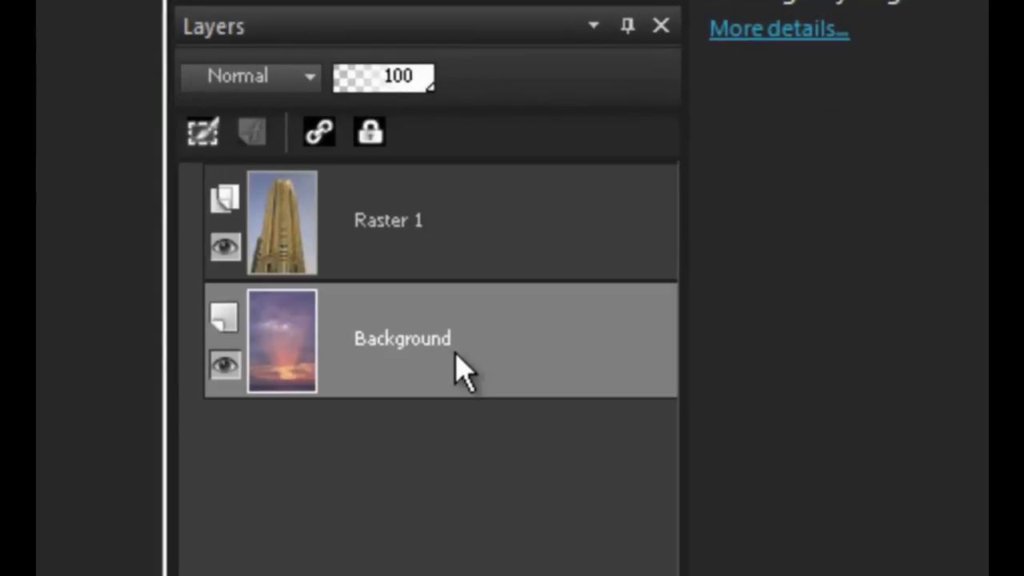
{"action": "left_click", "coordinate": [493, 226]}
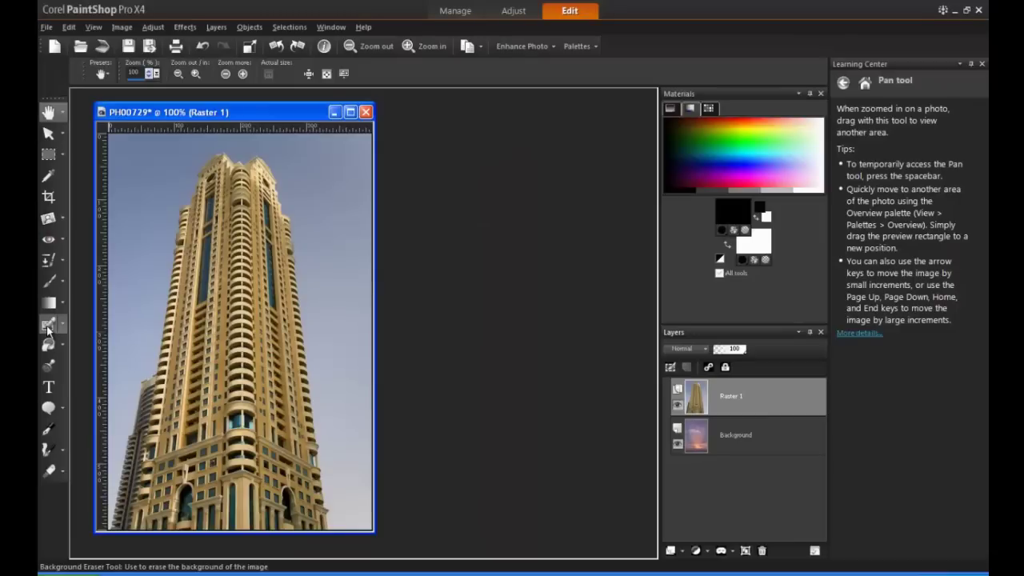
Step: Erase the gray sky around the tower with the Background Eraser
{"action": "left_click", "coordinate": [47, 328]}
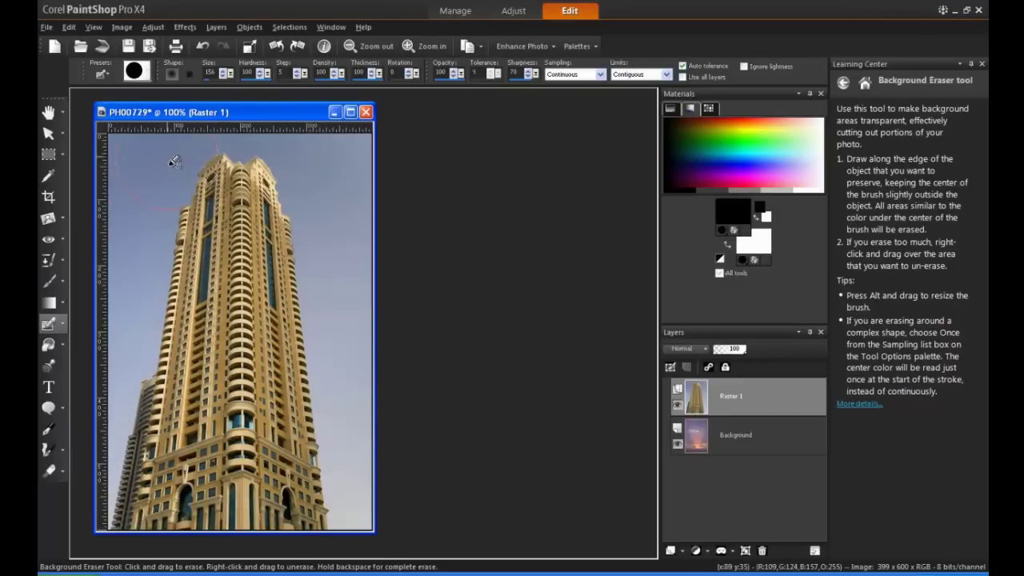
{"action": "mouse_move", "coordinate": [156, 210]}
{"action": "left_mouse_down"}
{"action": "mouse_move", "coordinate": [142, 162]}
{"action": "mouse_move", "coordinate": [151, 257]}
{"action": "mouse_move", "coordinate": [155, 160]}
{"action": "mouse_move", "coordinate": [182, 134]}
{"action": "mouse_move", "coordinate": [356, 137]}
{"action": "mouse_move", "coordinate": [366, 157]}
{"action": "mouse_move", "coordinate": [313, 187]}
{"action": "mouse_move", "coordinate": [336, 254]}
{"action": "mouse_move", "coordinate": [361, 231]}
{"action": "mouse_move", "coordinate": [331, 227]}
{"action": "mouse_move", "coordinate": [326, 300]}
{"action": "mouse_move", "coordinate": [357, 377]}
{"action": "mouse_move", "coordinate": [351, 494]}
{"action": "left_mouse_up"}
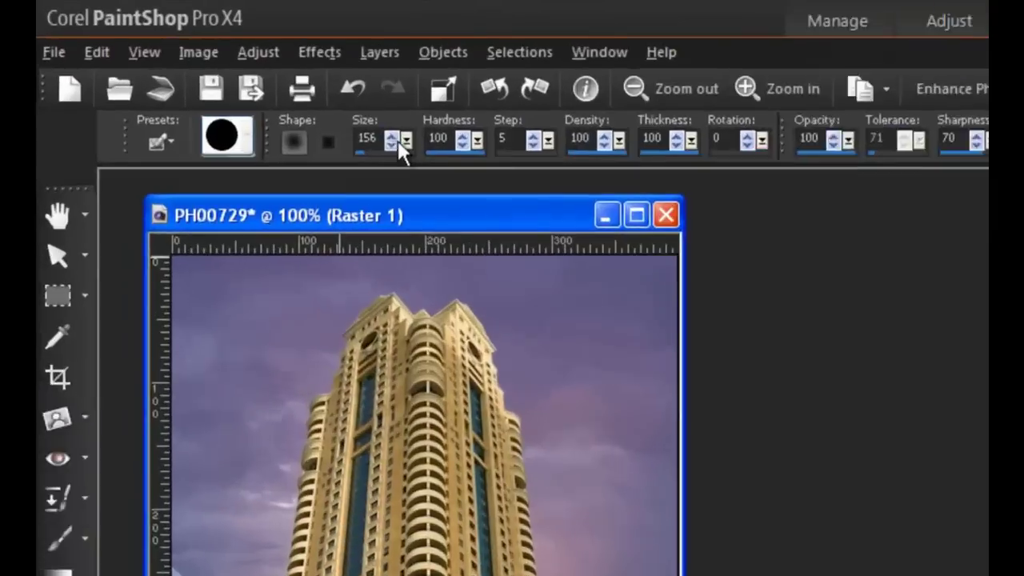
Step: Shrink the eraser from 156 to 109 and erase the sky along the building's left edge
{"action": "left_click", "coordinate": [230, 73]}
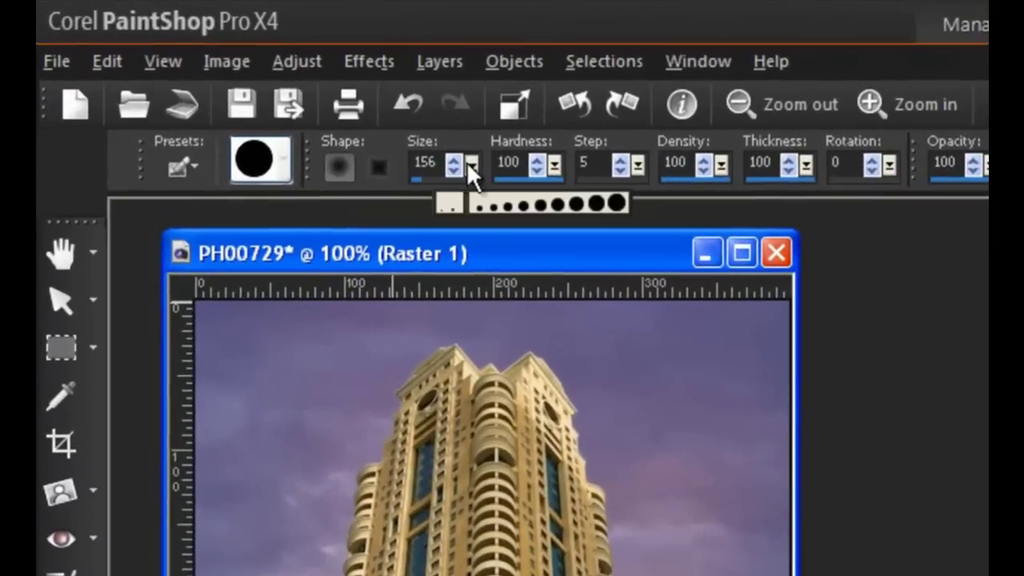
{"action": "left_click_drag", "start_coordinate": [467, 200], "coordinate": [457, 208]}
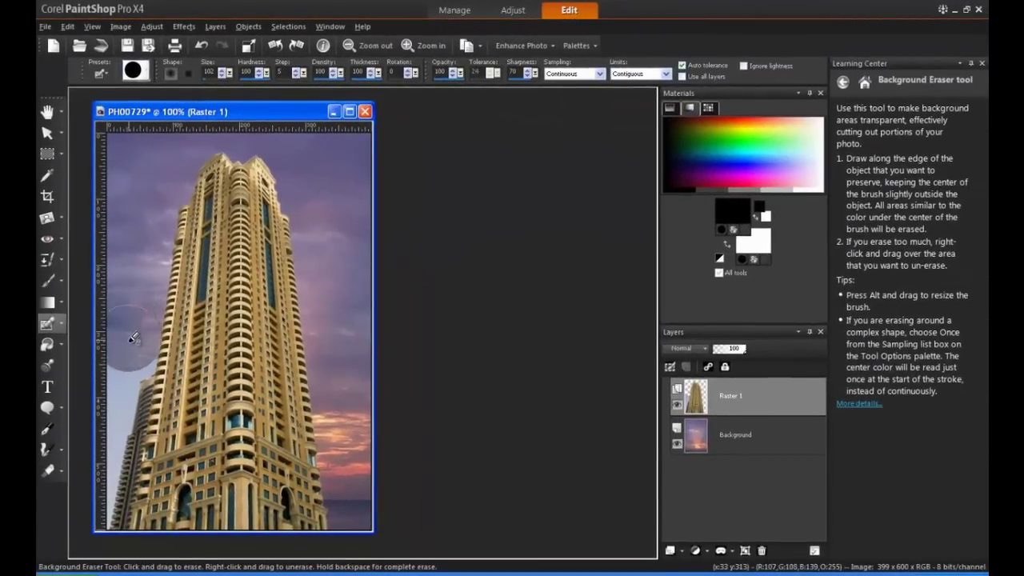
{"action": "left_click_drag", "start_coordinate": [134, 338], "coordinate": [116, 501]}
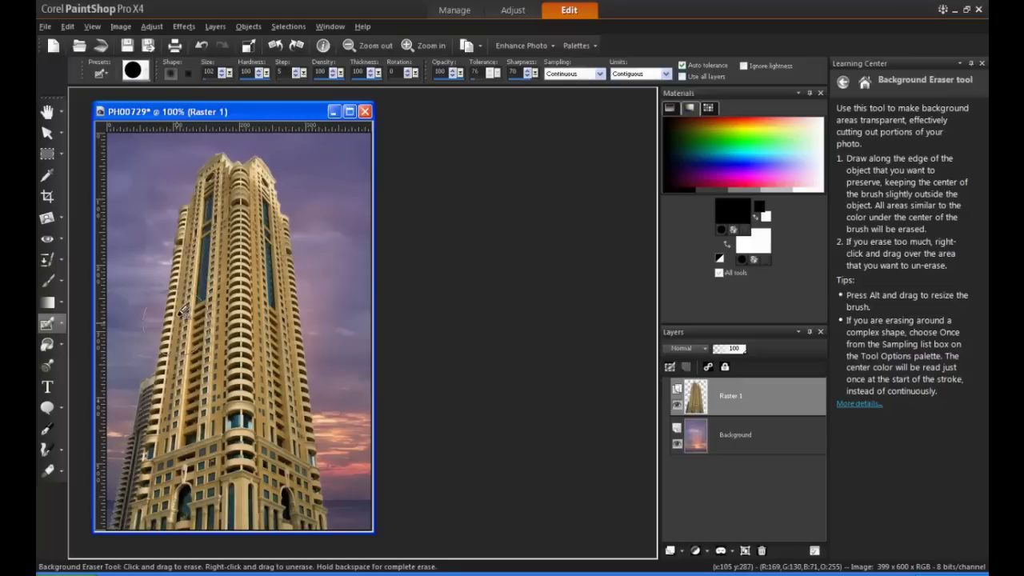